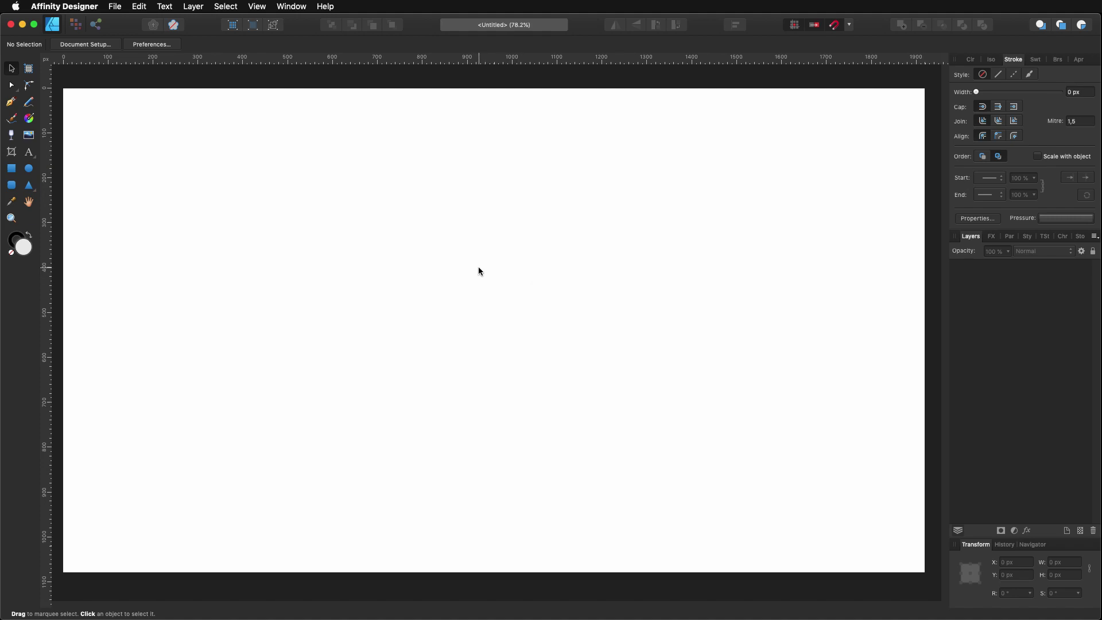
Step: Look at the canvas context menu and dismiss it without choosing a command
{"action": "right_click", "coordinate": [453, 215]}
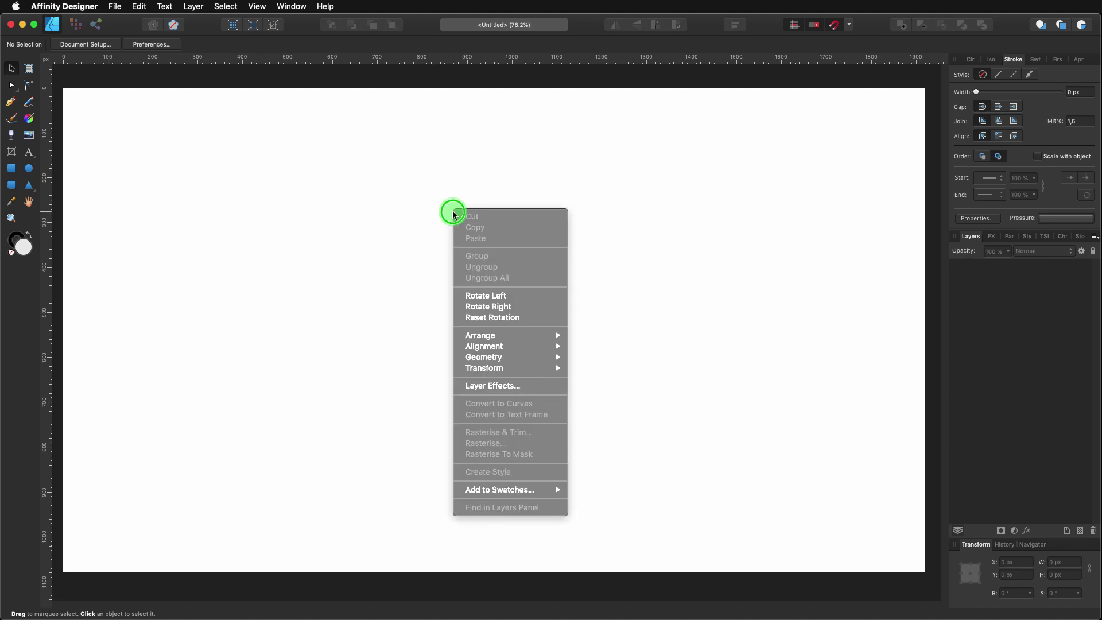
{"action": "left_click", "coordinate": [453, 215]}
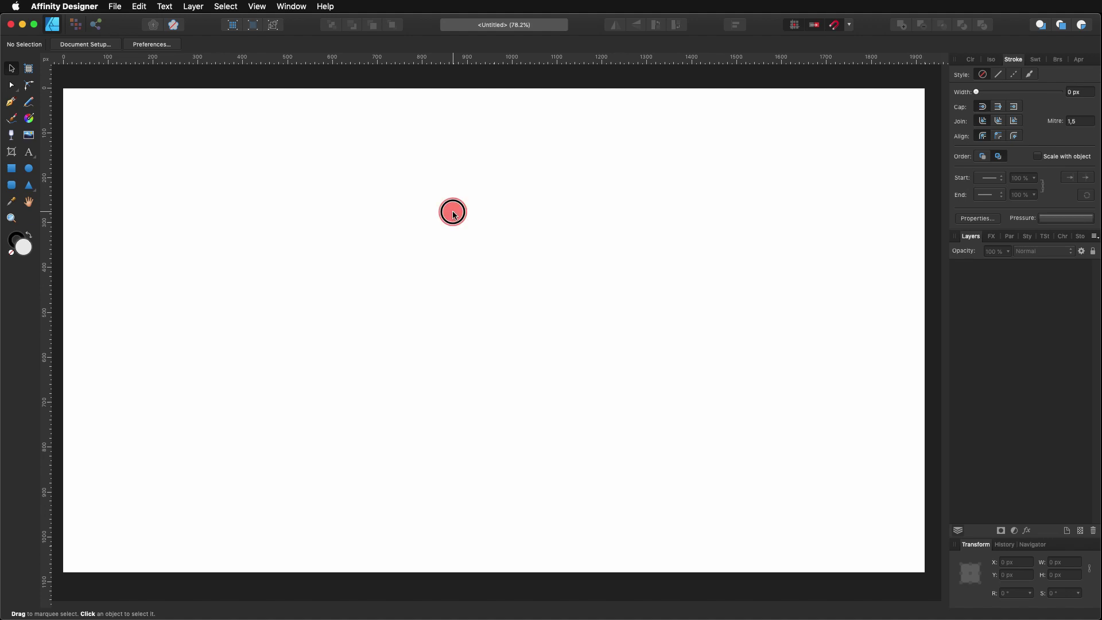
{"action": "key", "text": "d"}
{"action": "key", "text": "f"}
{"action": "key", "text": "d"}
{"action": "key", "text": "f"}
{"action": "key", "text": "s"}
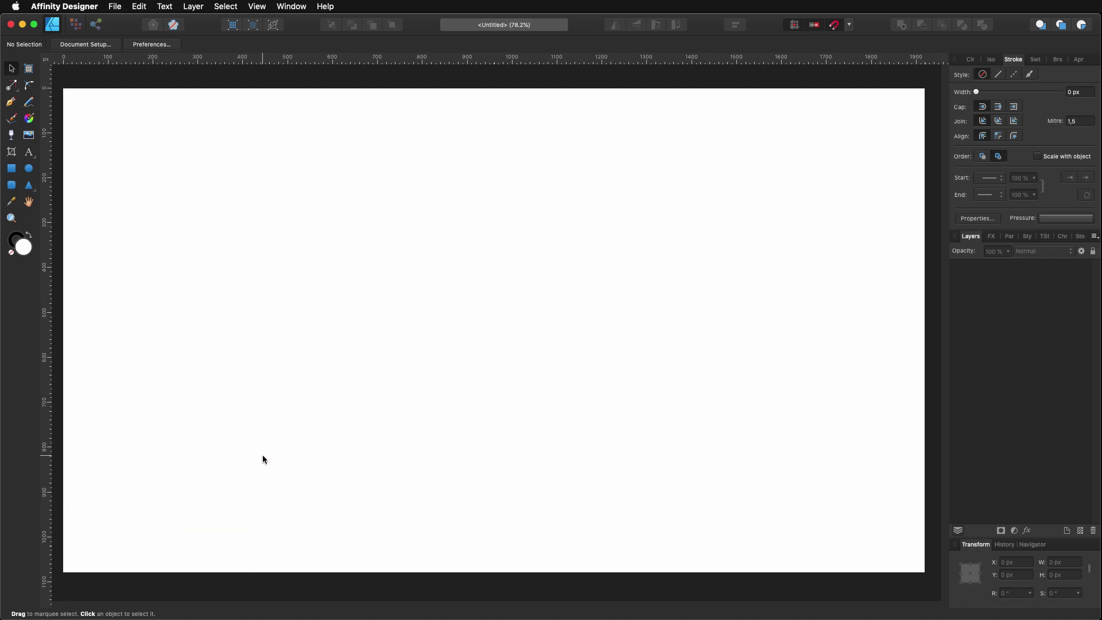
Step: Draw a Shift-constrained horizontal Pen line about 1190 px long across the upper left of the page
{"action": "left_click", "coordinate": [11, 102]}
{"action": "left_click", "coordinate": [167, 241]}
{"action": "key", "text": "shift"}
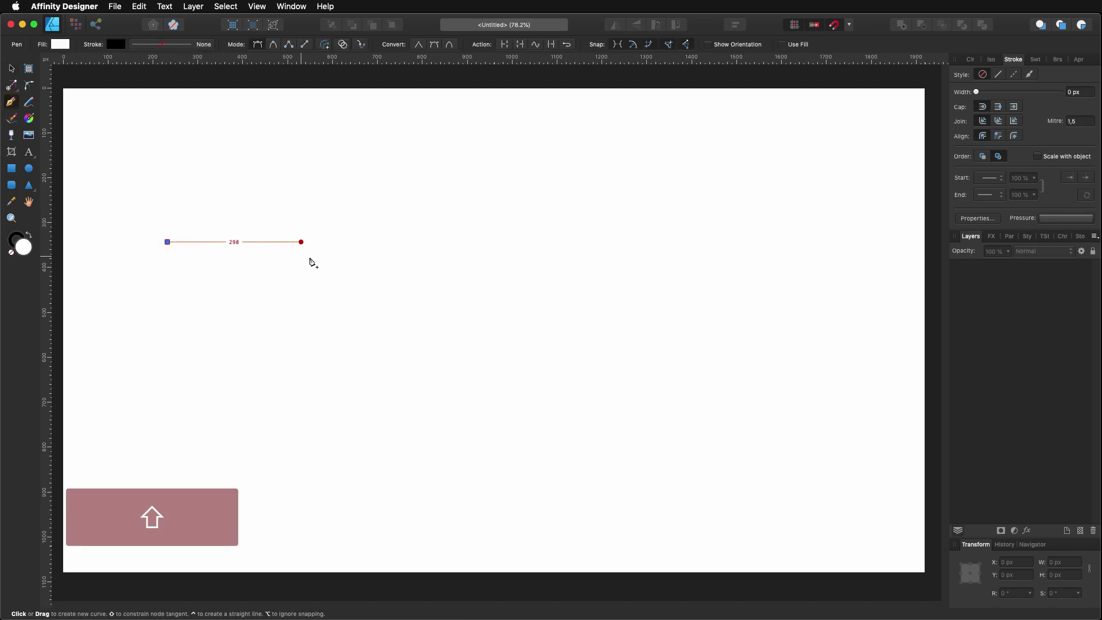
{"action": "left_click", "coordinate": [701, 242]}
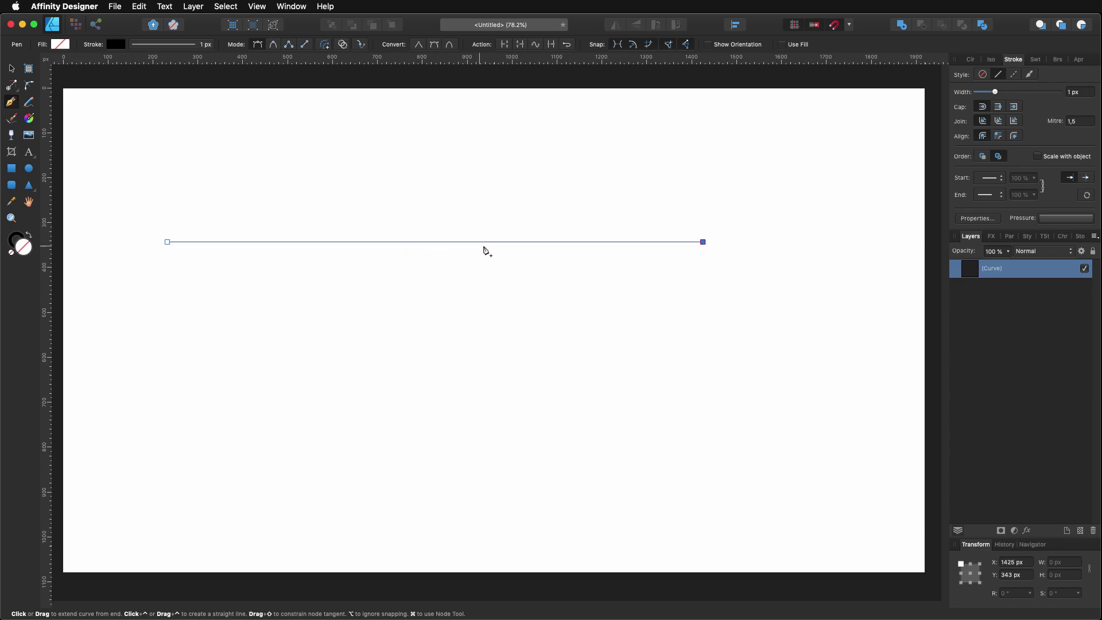
{"action": "left_click", "coordinate": [12, 85]}
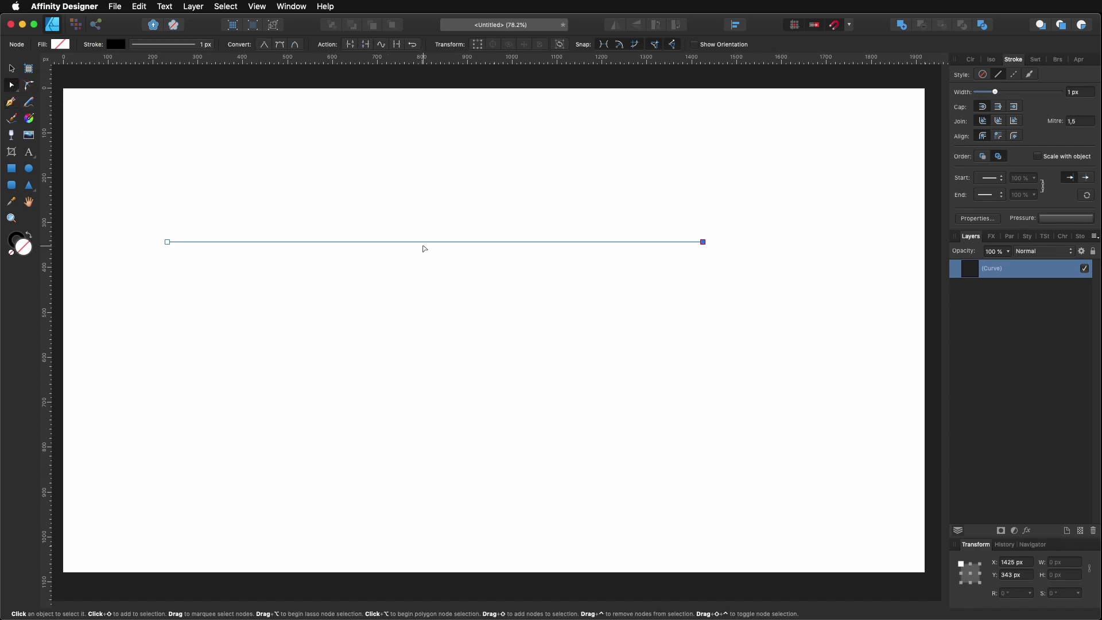
Step: Add a node mid-line and use Space Horizontally on all three nodes to centre it exactly
{"action": "left_click", "coordinate": [443, 241]}
{"action": "left_click_drag", "start_coordinate": [143, 206], "coordinate": [788, 283]}
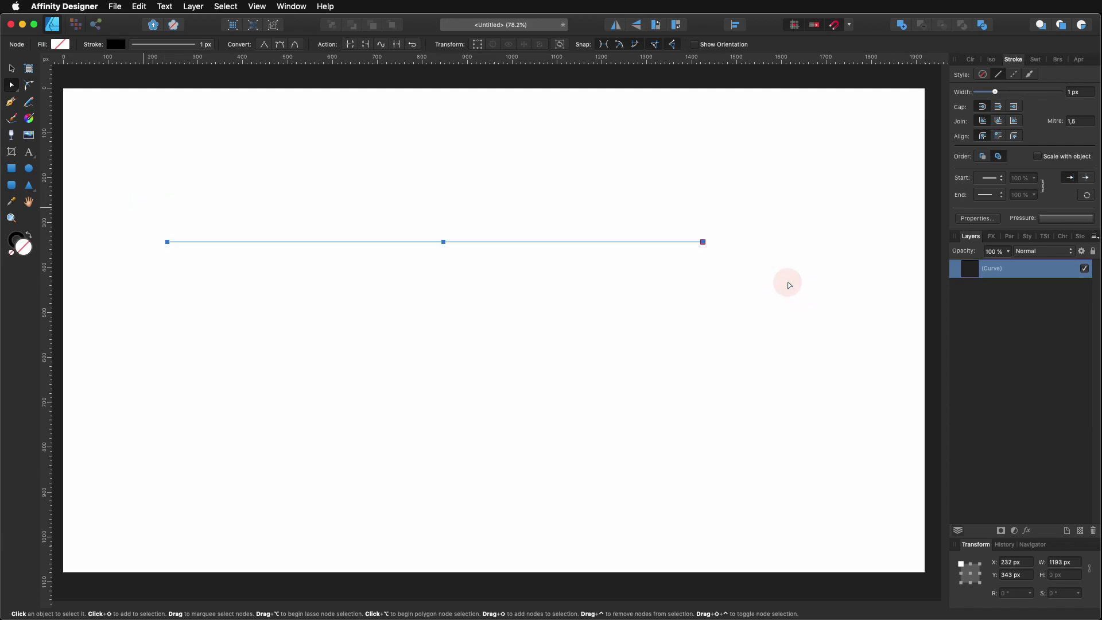
{"action": "left_click", "coordinate": [742, 24]}
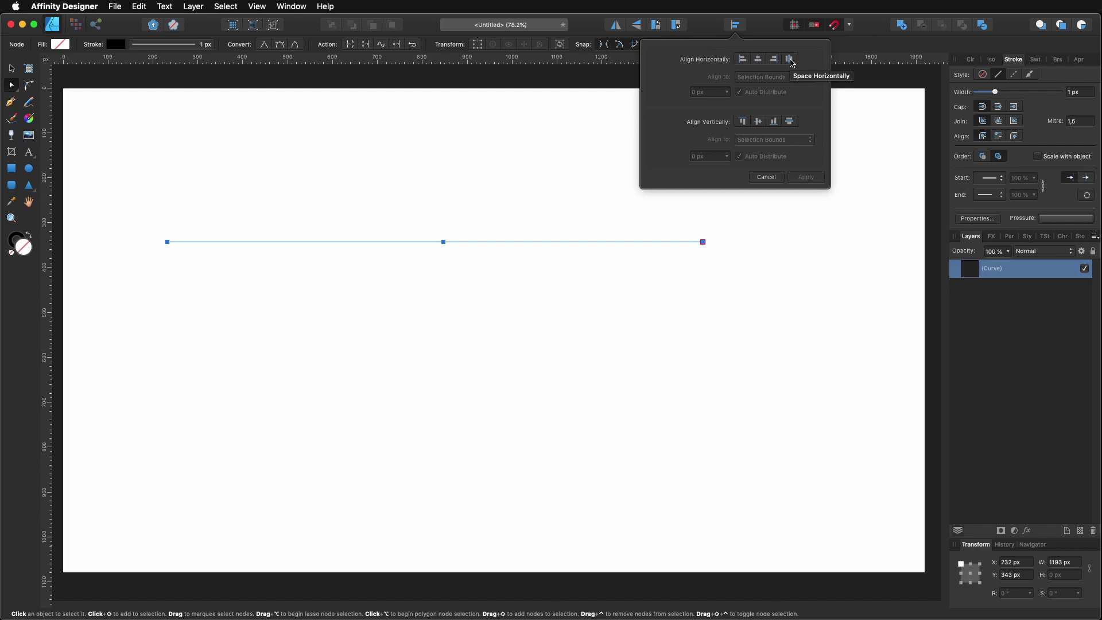
{"action": "left_click", "coordinate": [791, 60]}
{"action": "left_click", "coordinate": [806, 177]}
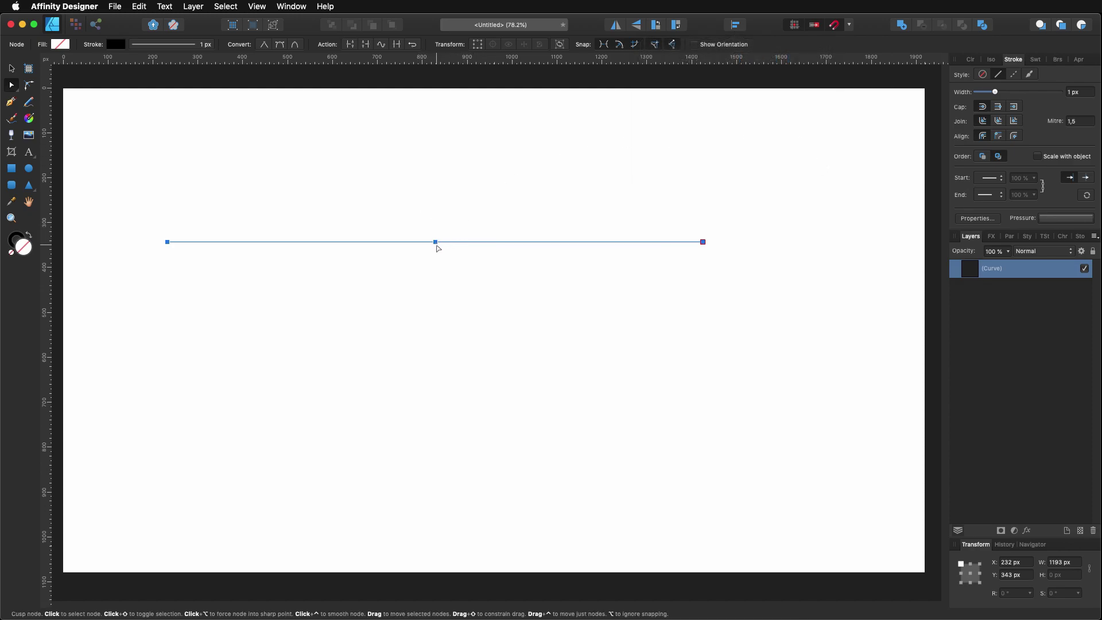
Step: Select the line's centre node and Shift-drag it straight up into a symmetric peak
{"action": "left_click", "coordinate": [435, 243]}
{"action": "mouse_move", "coordinate": [436, 242]}
{"action": "left_mouse_down"}
{"action": "mouse_move", "coordinate": [438, 216]}
{"action": "mouse_move", "coordinate": [437, 256]}
{"action": "left_mouse_up"}
{"action": "left_click", "coordinate": [428, 259]}
{"action": "left_click", "coordinate": [435, 259]}
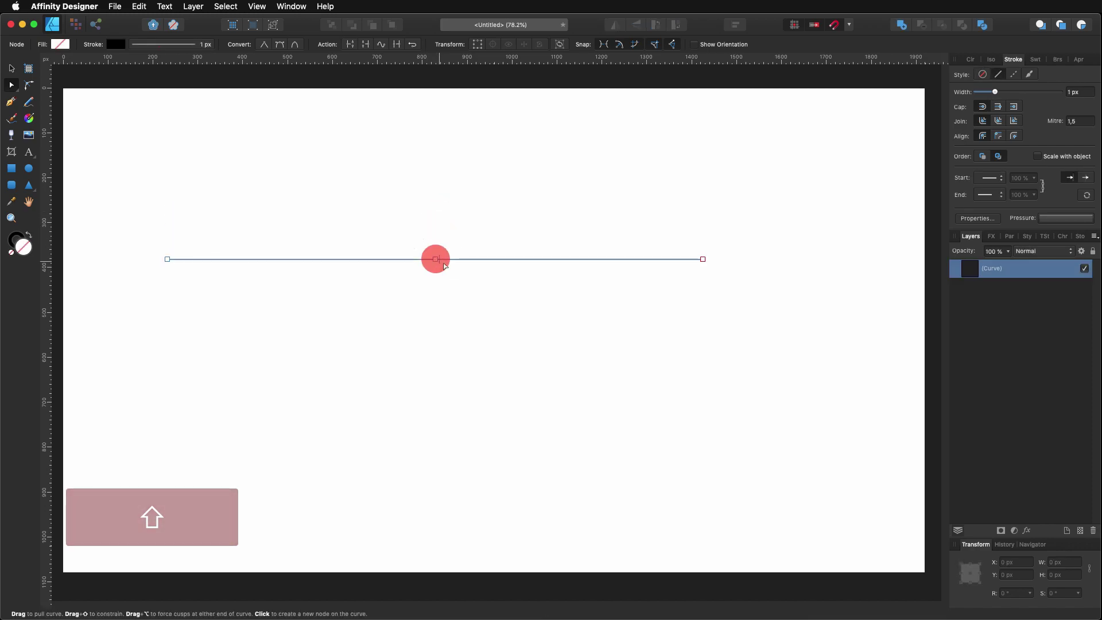
{"action": "left_click", "coordinate": [436, 259]}
{"action": "key", "text": "shift"}
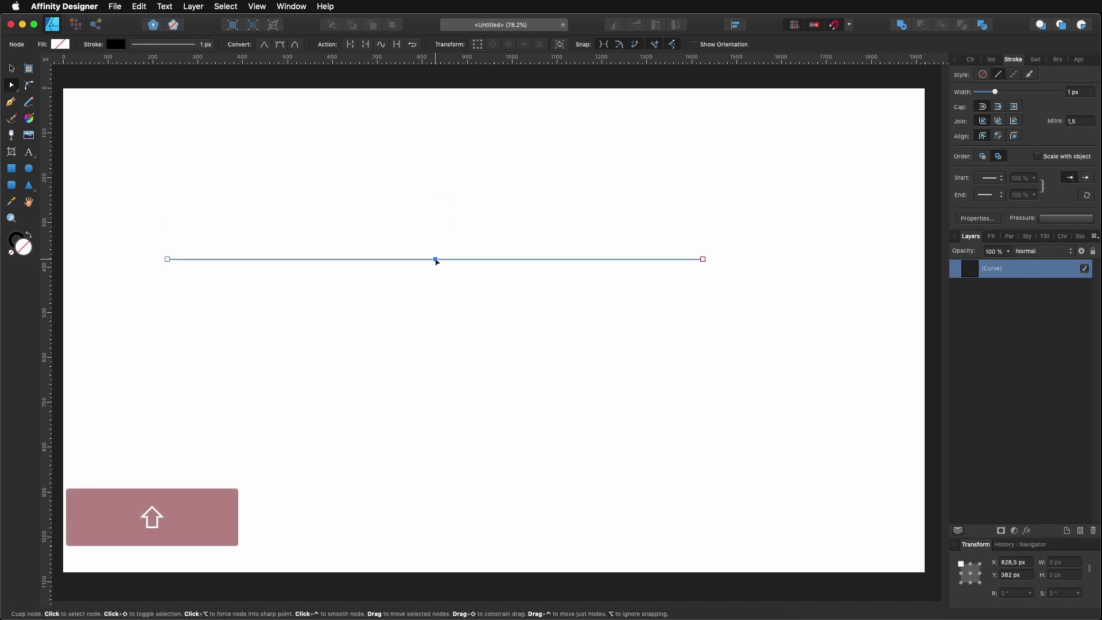
{"action": "left_click_drag", "start_coordinate": [436, 260], "coordinate": [437, 181]}
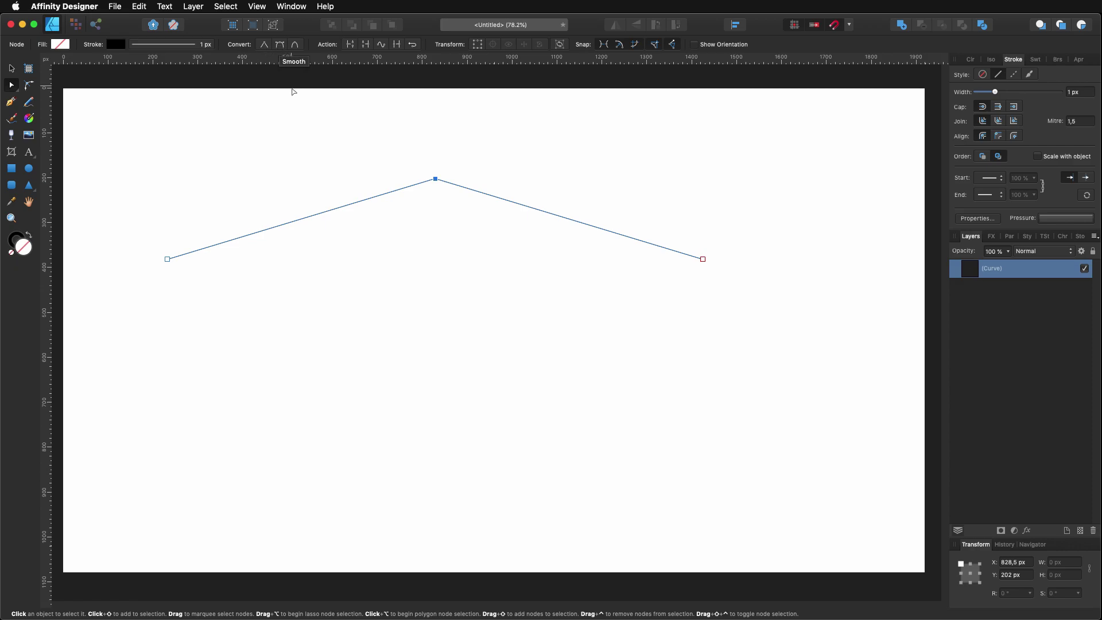
{"action": "key", "text": "ctrl"}
Step: Convert the peak node to a smooth node so both sides curve
{"action": "left_click", "coordinate": [436, 179], "text": "ctrl"}
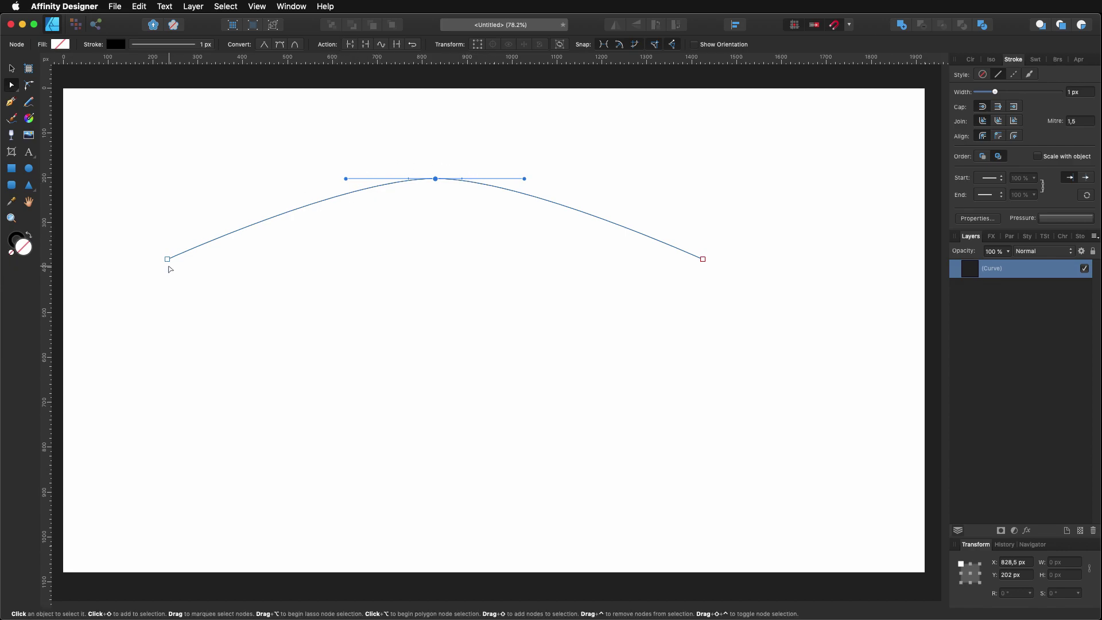
{"action": "left_click", "coordinate": [218, 290]}
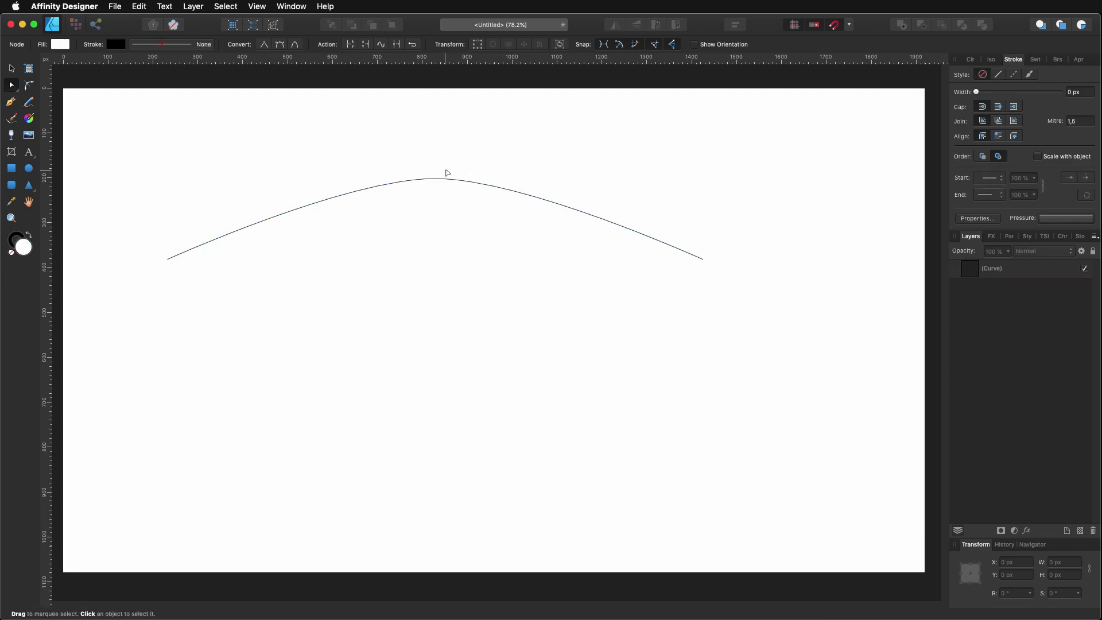
{"action": "left_click", "coordinate": [437, 179]}
{"action": "left_click", "coordinate": [436, 179]}
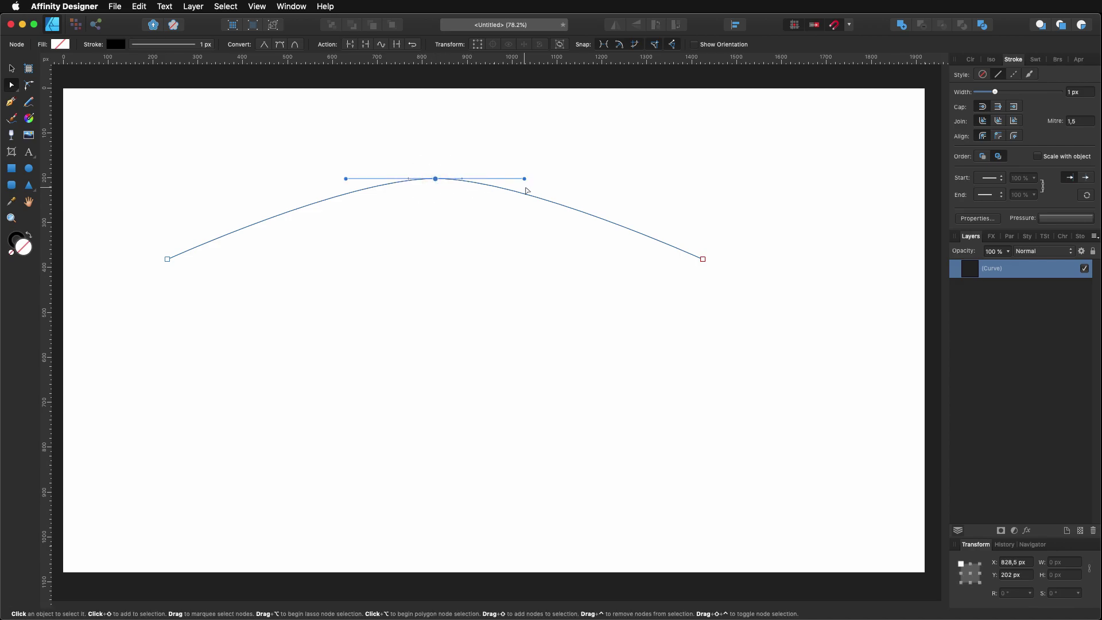
Step: Lengthen both peak handles evenly and level, rounding the arch to about 1193 × 180 px
{"action": "left_click_drag", "start_coordinate": [524, 178], "coordinate": [541, 199]}
{"action": "mouse_move", "coordinate": [344, 160]}
{"action": "left_mouse_down"}
{"action": "mouse_move", "coordinate": [323, 154]}
{"action": "mouse_move", "coordinate": [347, 152]}
{"action": "mouse_move", "coordinate": [340, 171]}
{"action": "left_mouse_up"}
{"action": "key", "text": "super+z"}
{"action": "key", "text": "super+z"}
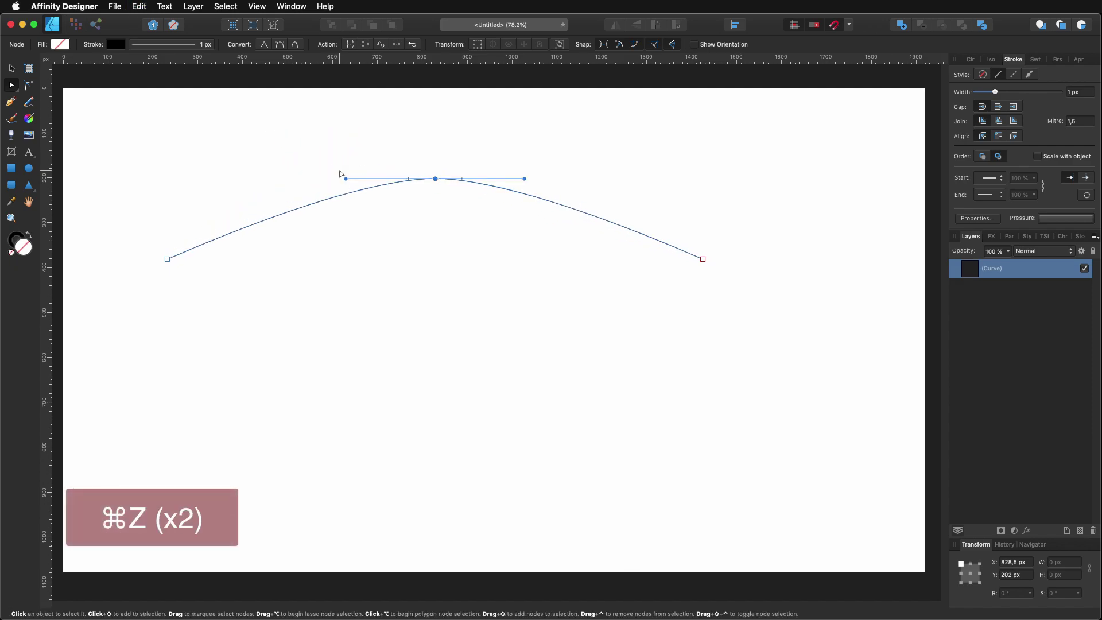
{"action": "key", "text": "ctrl"}
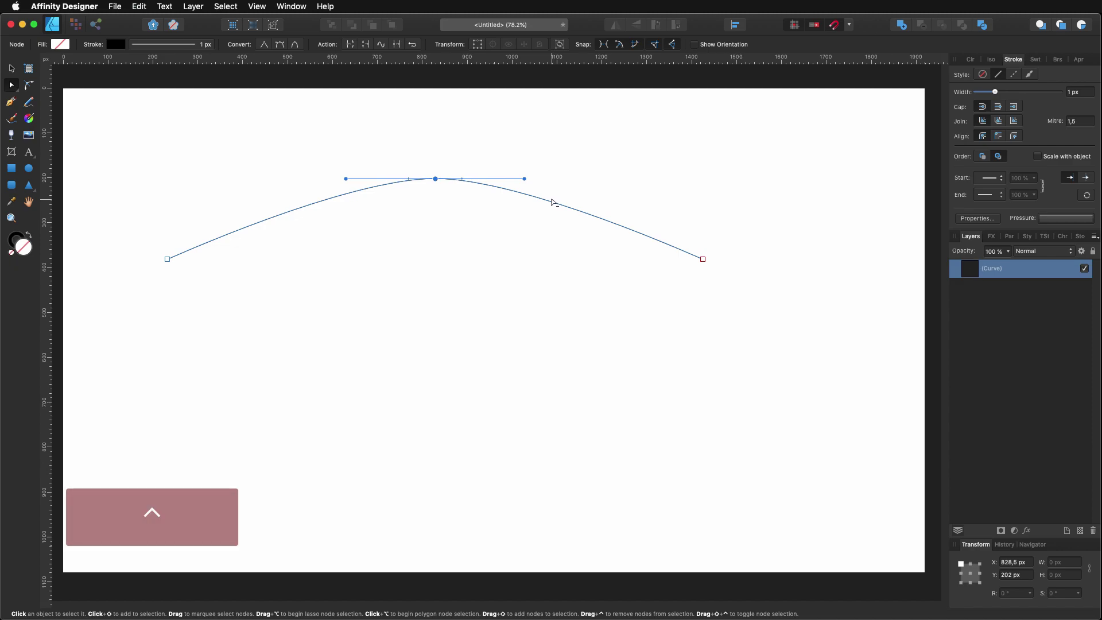
{"action": "left_click_drag", "start_coordinate": [525, 181], "coordinate": [600, 177]}
{"action": "key", "text": "shift"}
Step: Stretch the arc taller from its top edge and shift it up and slightly right
{"action": "key", "text": "v"}
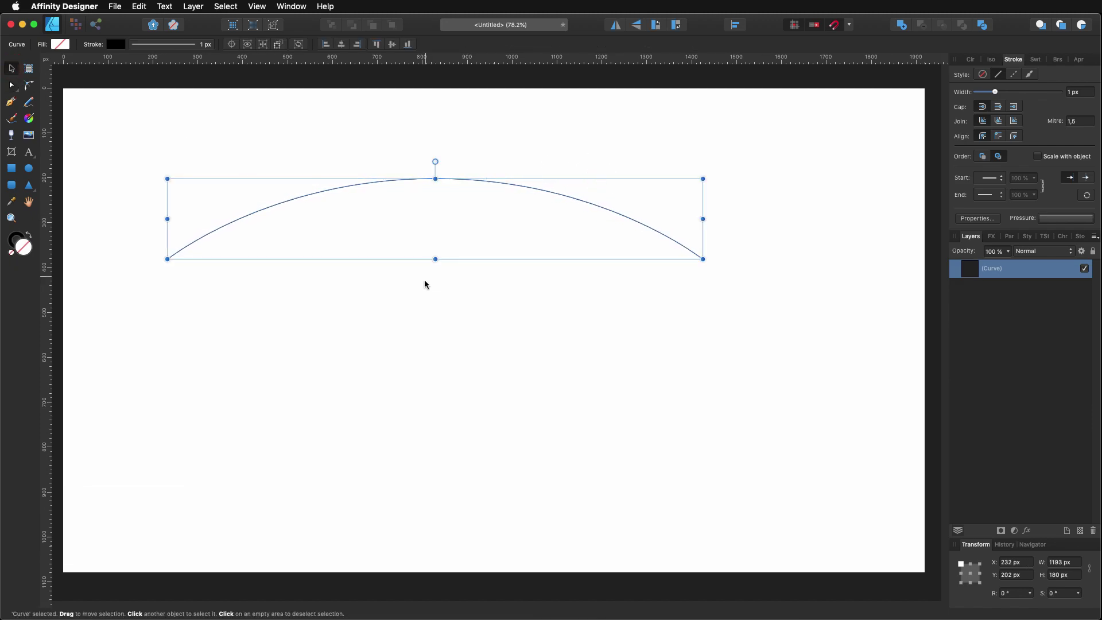
{"action": "left_click", "coordinate": [426, 290]}
{"action": "left_click", "coordinate": [437, 179]}
{"action": "left_click_drag", "start_coordinate": [436, 177], "coordinate": [493, 113]}
{"action": "left_click", "coordinate": [452, 146]}
{"action": "left_click", "coordinate": [404, 268]}
{"action": "left_click", "coordinate": [10, 101]}
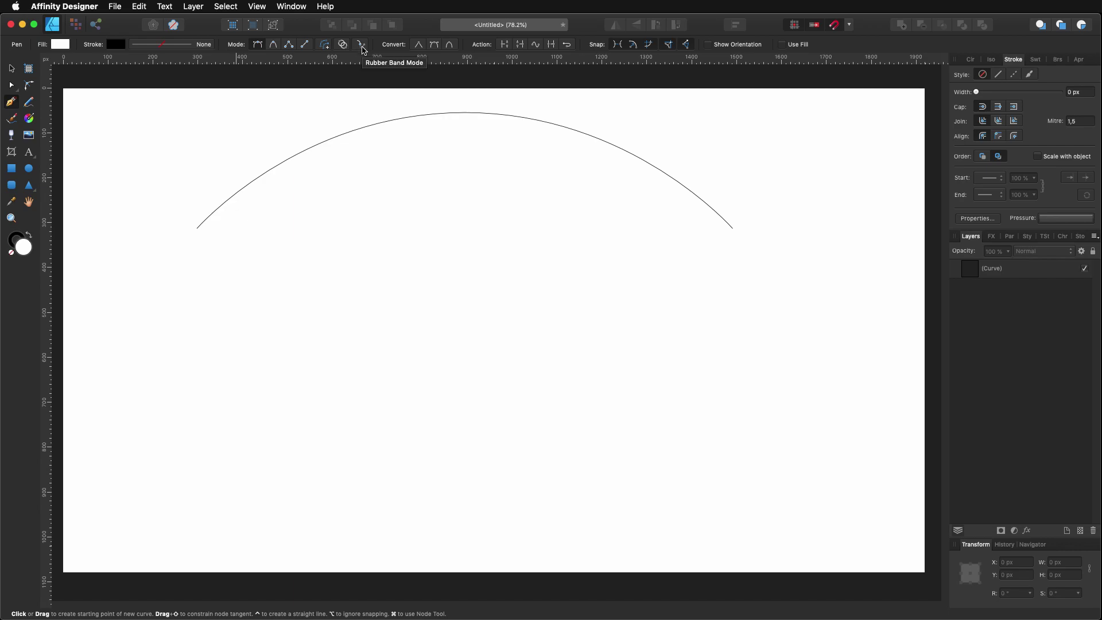
Step: With Rubber Band Mode on, draw a second horizontal line about 1057 px long below the arc
{"action": "left_click", "coordinate": [361, 46]}
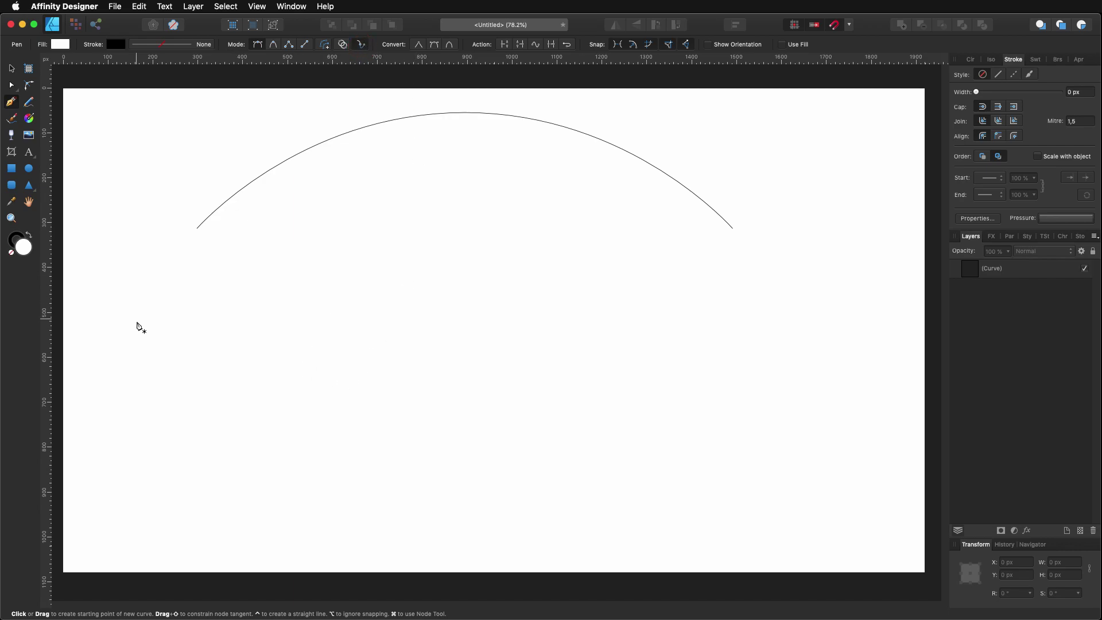
{"action": "left_click", "coordinate": [198, 334]}
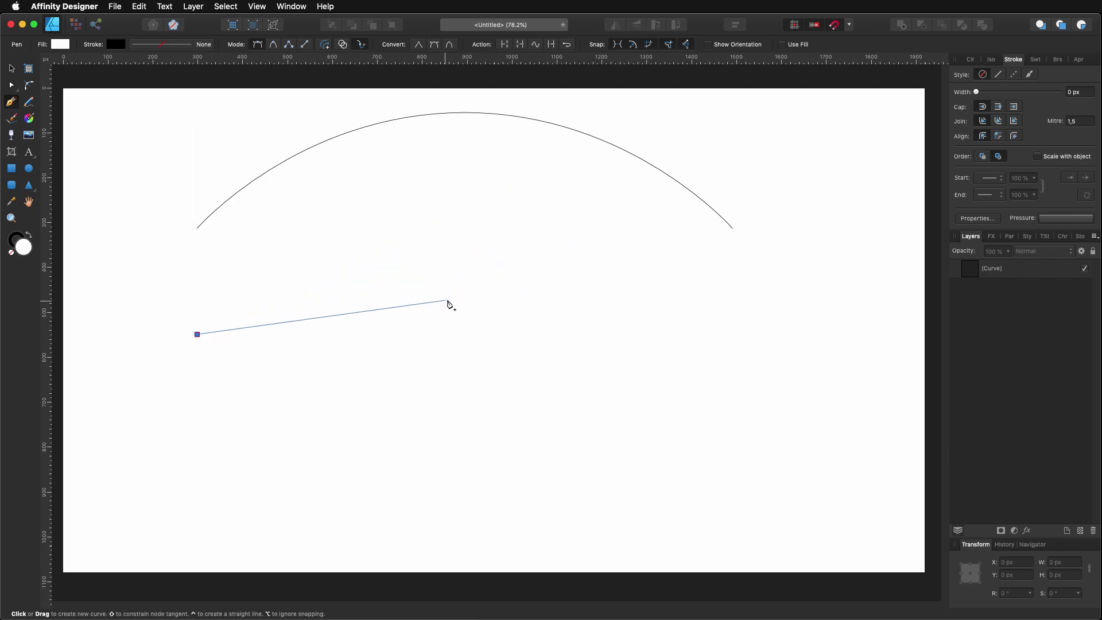
{"action": "key", "text": "shift"}
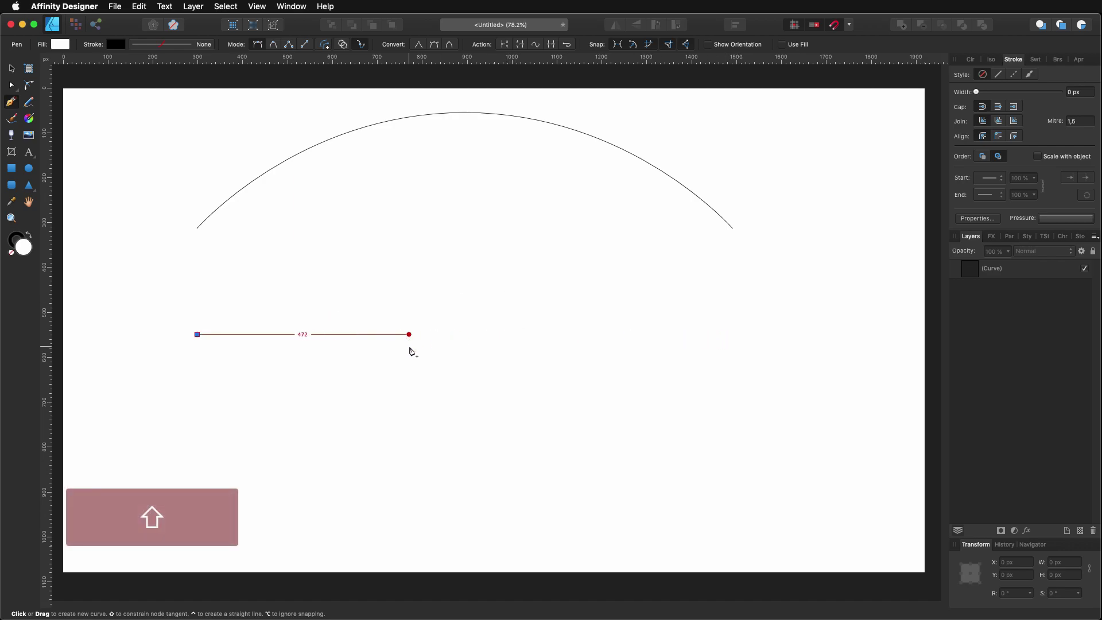
{"action": "left_click", "coordinate": [672, 334]}
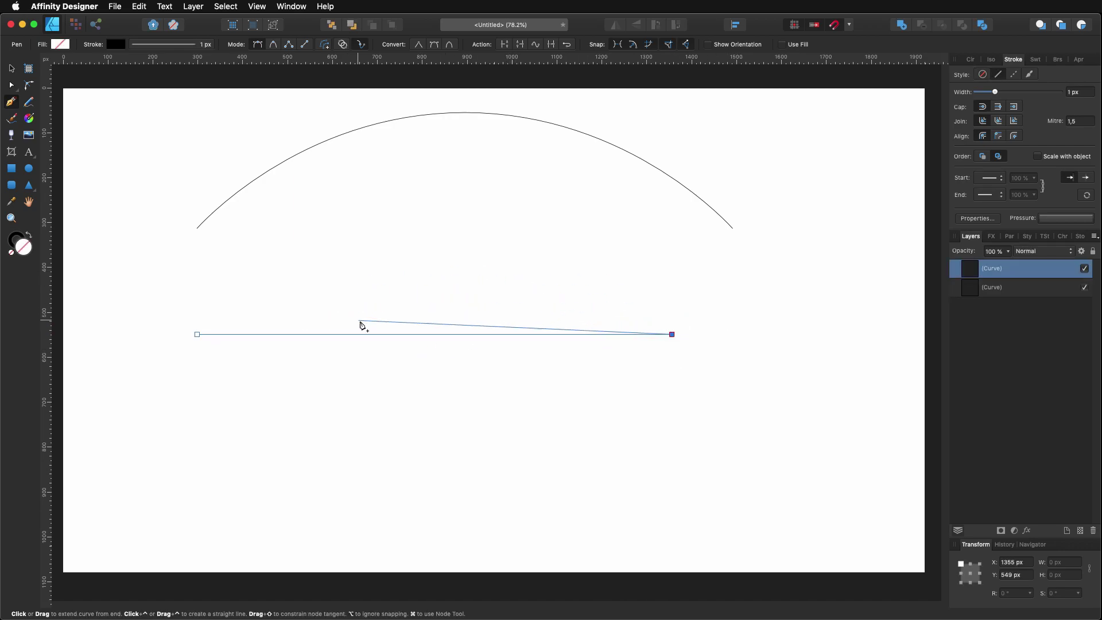
{"action": "key", "text": "Escape"}
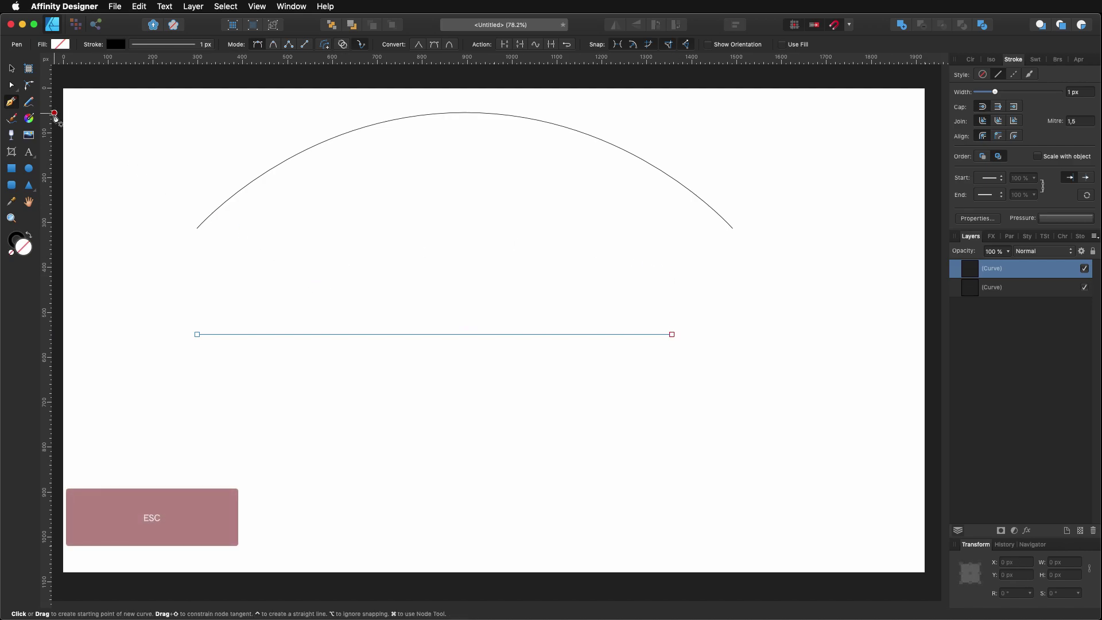
Step: Add a node near the second line's middle and select all three of its nodes
{"action": "left_click", "coordinate": [11, 85]}
{"action": "left_click", "coordinate": [429, 335]}
{"action": "left_click_drag", "start_coordinate": [170, 298], "coordinate": [723, 397]}
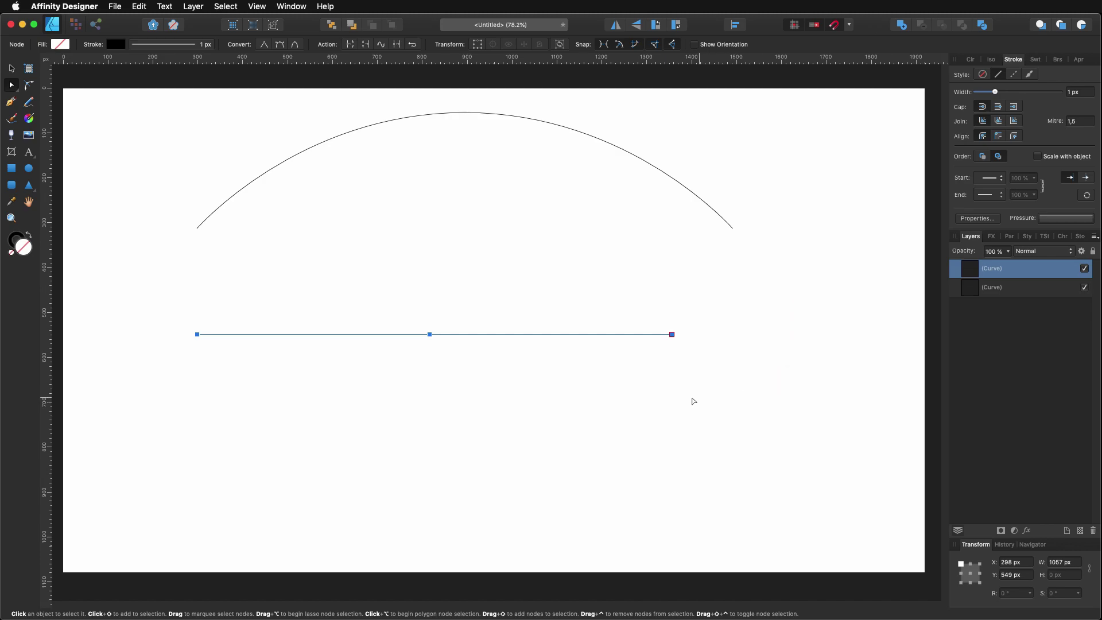
Step: Space the second line's three nodes evenly so the middle node is centred
{"action": "left_click", "coordinate": [735, 25]}
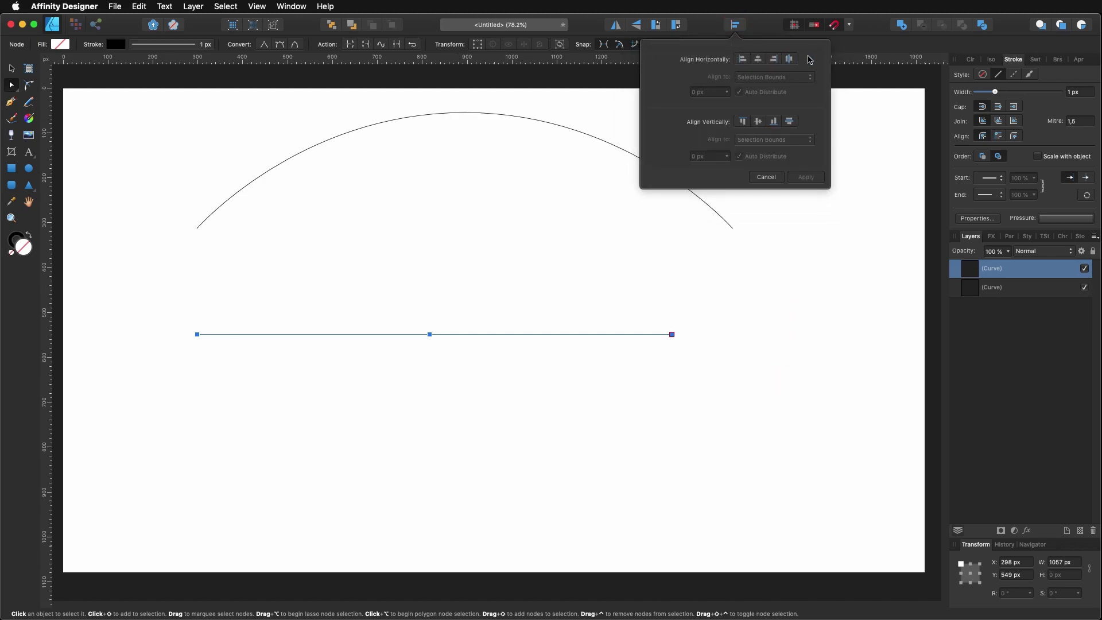
{"action": "left_click", "coordinate": [790, 60]}
{"action": "left_click", "coordinate": [805, 177]}
Step: Raise the second line's middle node to about 383 px, forming a peak beneath the arc
{"action": "left_click", "coordinate": [425, 326]}
{"action": "left_click", "coordinate": [430, 332]}
{"action": "left_click_drag", "start_coordinate": [411, 319], "coordinate": [436, 251]}
{"action": "key", "text": "ctrl"}
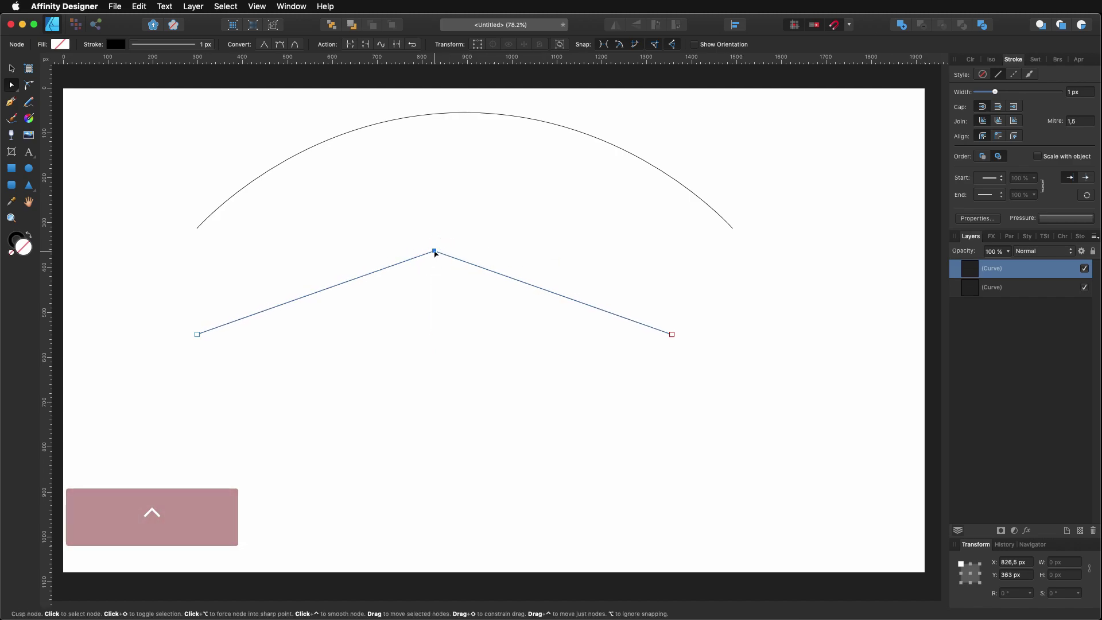
Step: Smooth the lower peak node and lengthen its level handles into a rounded arc
{"action": "left_click", "coordinate": [434, 251], "text": "ctrl"}
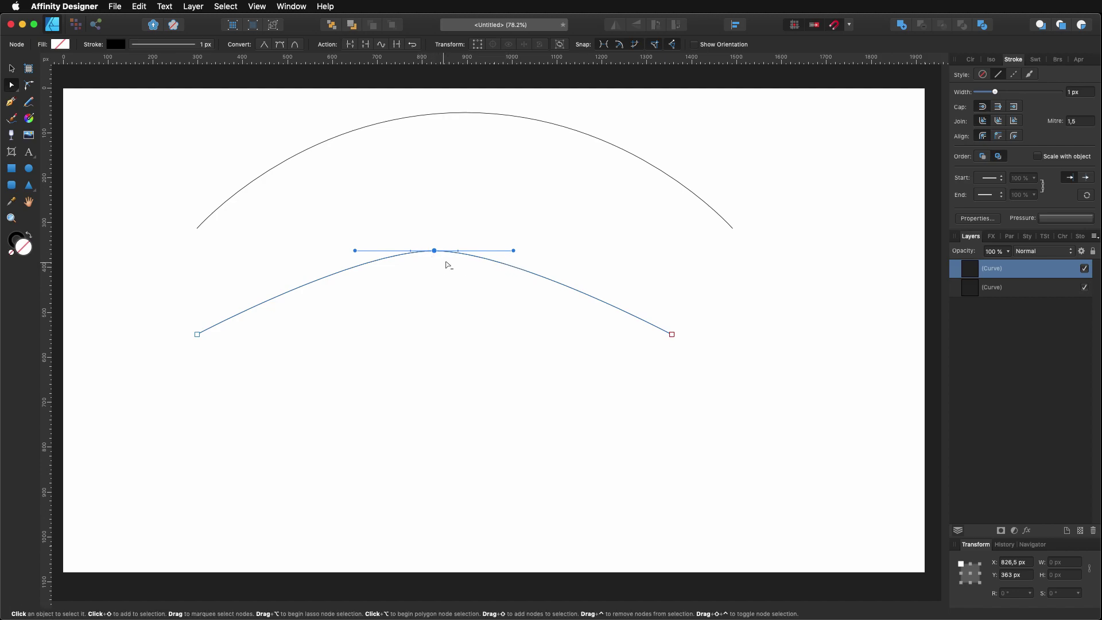
{"action": "left_click", "coordinate": [513, 251]}
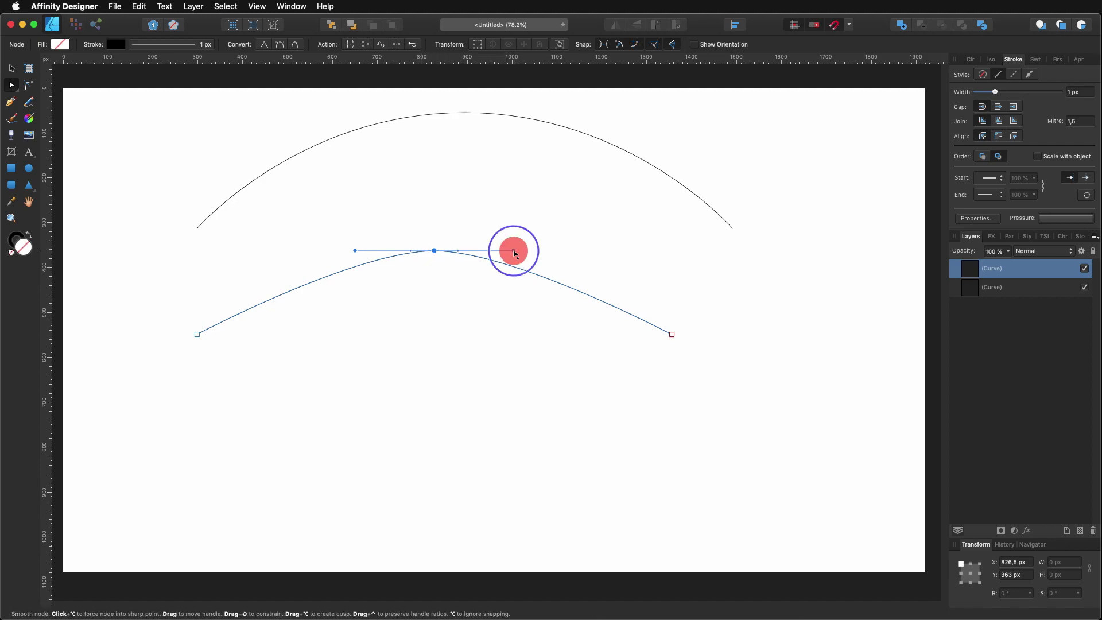
{"action": "left_click_drag", "start_coordinate": [513, 251], "coordinate": [577, 246]}
{"action": "key", "text": "shift"}
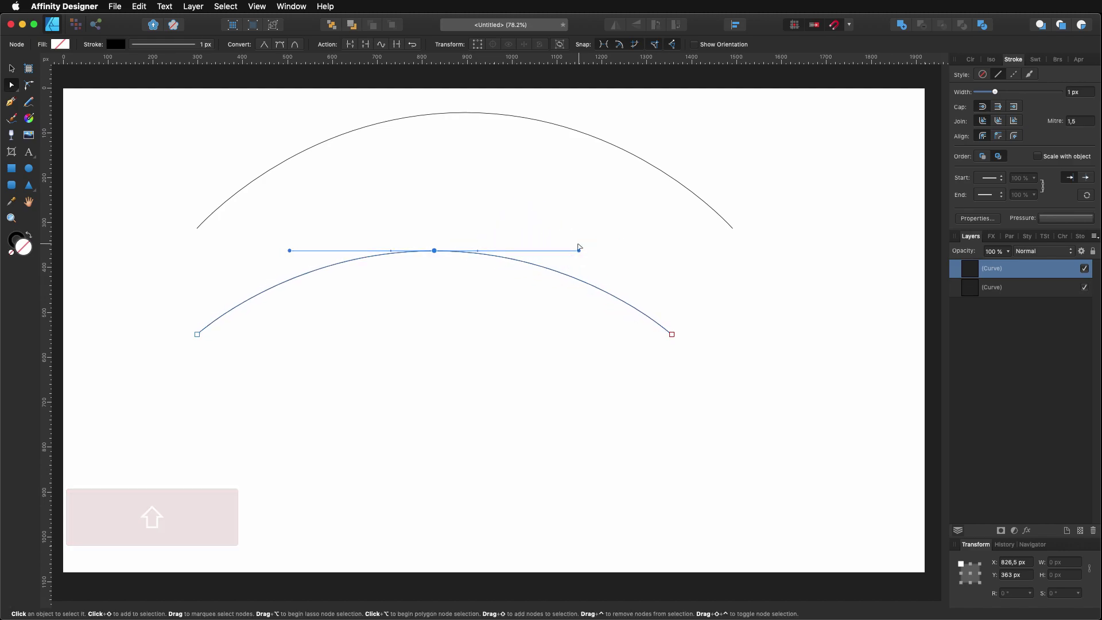
Step: Move the upper arc down closer to the lower arc so the two run parallel
{"action": "key", "text": "v"}
{"action": "left_click", "coordinate": [454, 265]}
{"action": "left_click_drag", "start_coordinate": [487, 117], "coordinate": [483, 165]}
{"action": "left_click", "coordinate": [443, 364]}
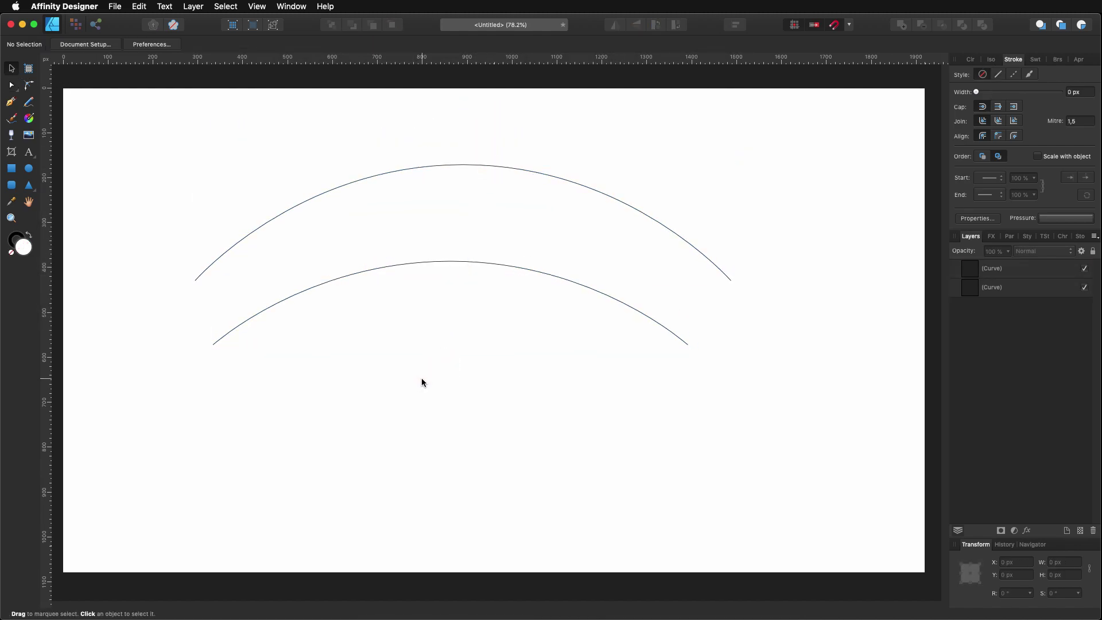